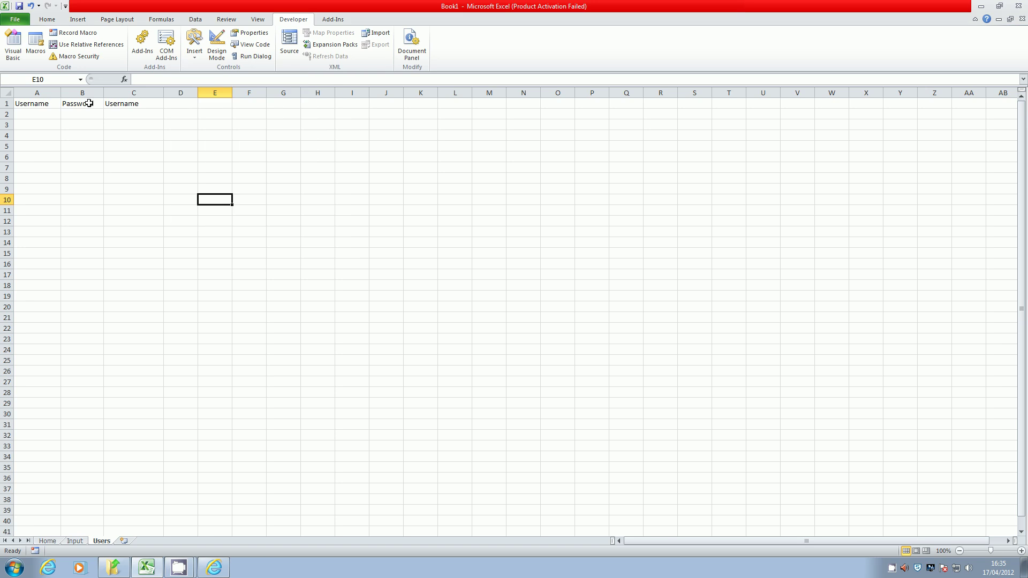
Select the Password and Username columns and jump to the 'password' named range via the Name Box
mouse_move(89, 103)
mouse_down()
mouse_move(122, 241)
mouse_move(125, 426)
mouse_up()
click(47, 20)
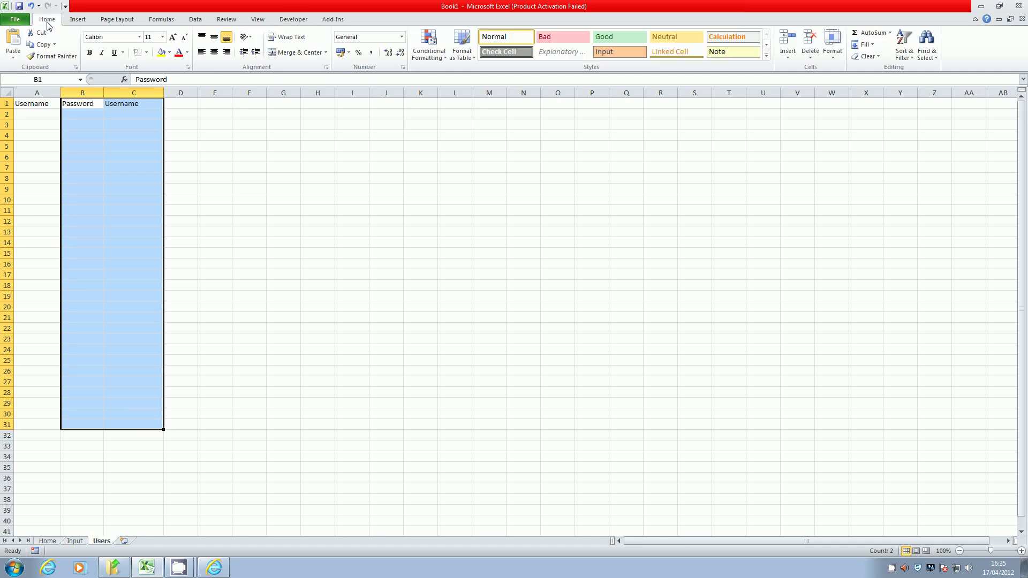
click(45, 78)
text(pa)
text(ss)
key(Return)
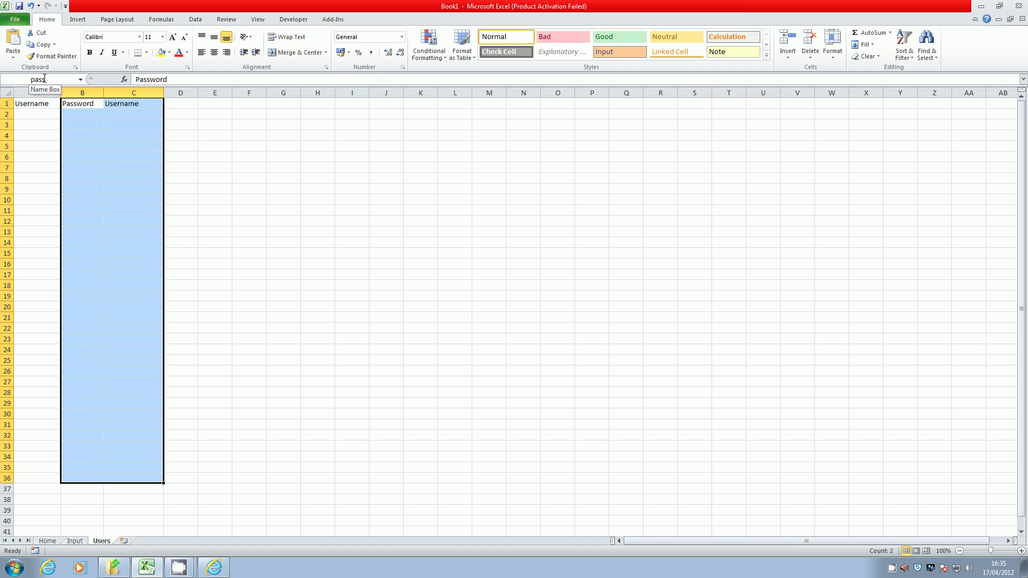
click(214, 167)
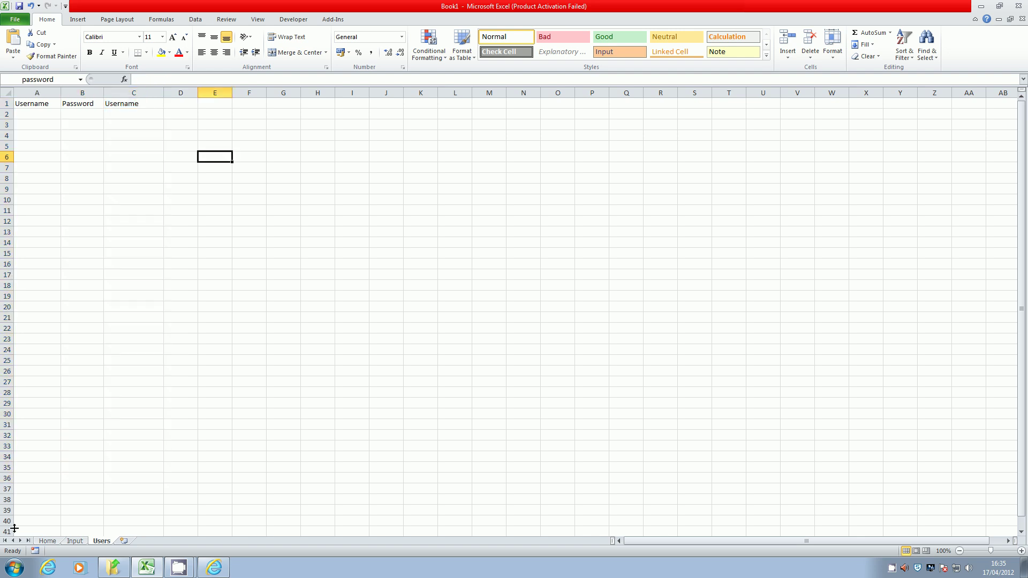
Draw a form-control push button over D5:F8 on the Home sheet without assigning a macro
click(49, 541)
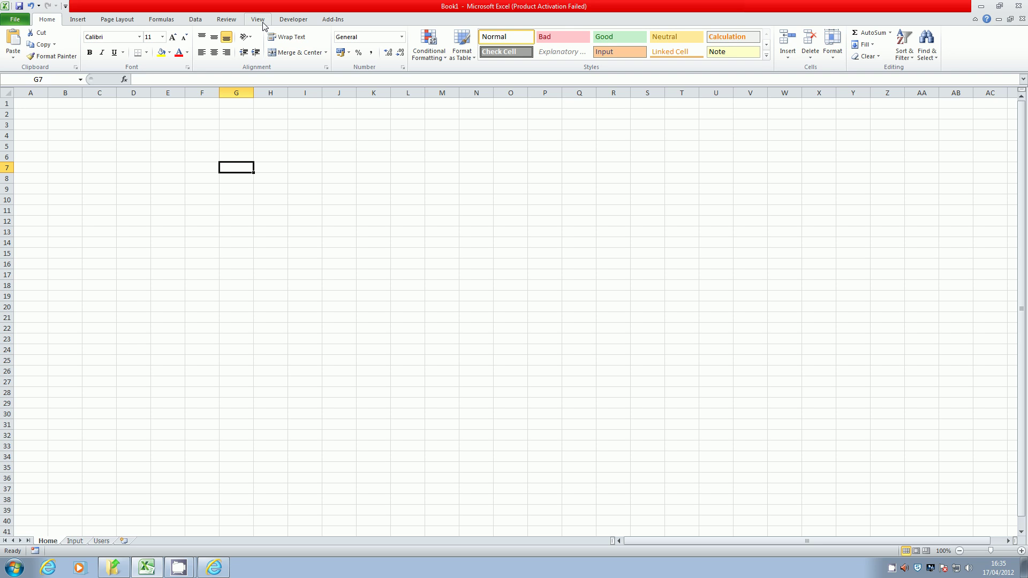
click(293, 19)
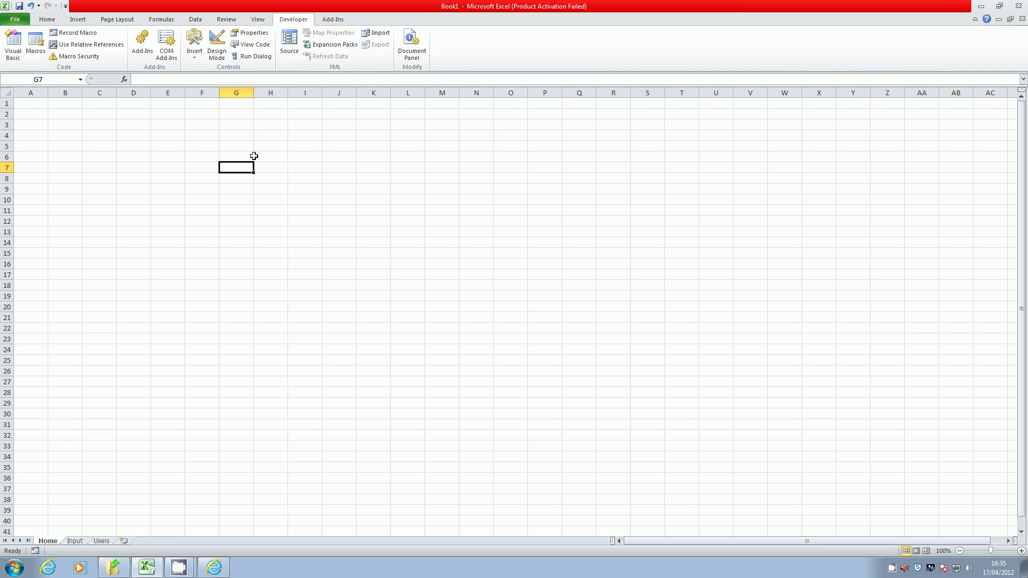
click(194, 58)
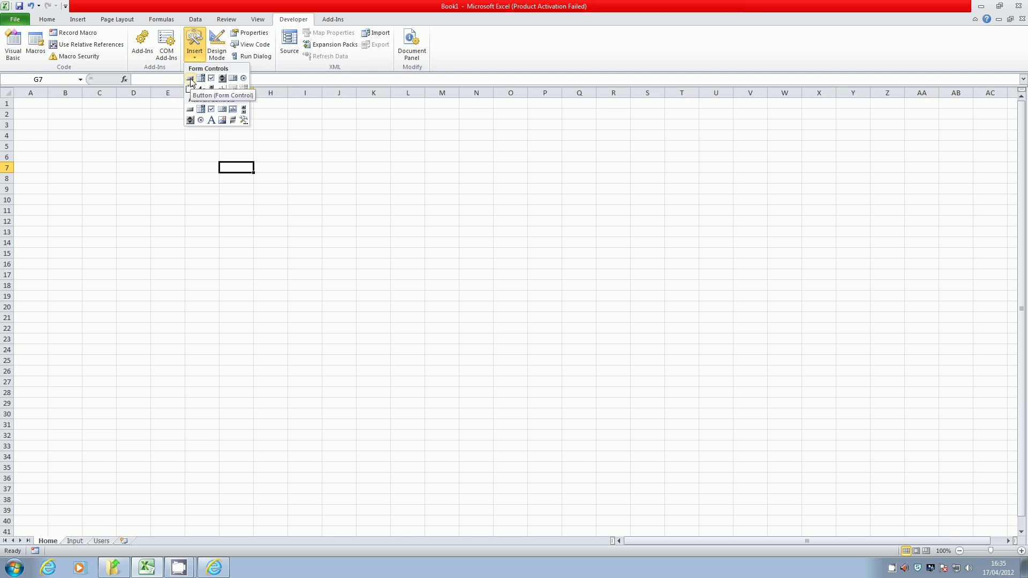
click(191, 78)
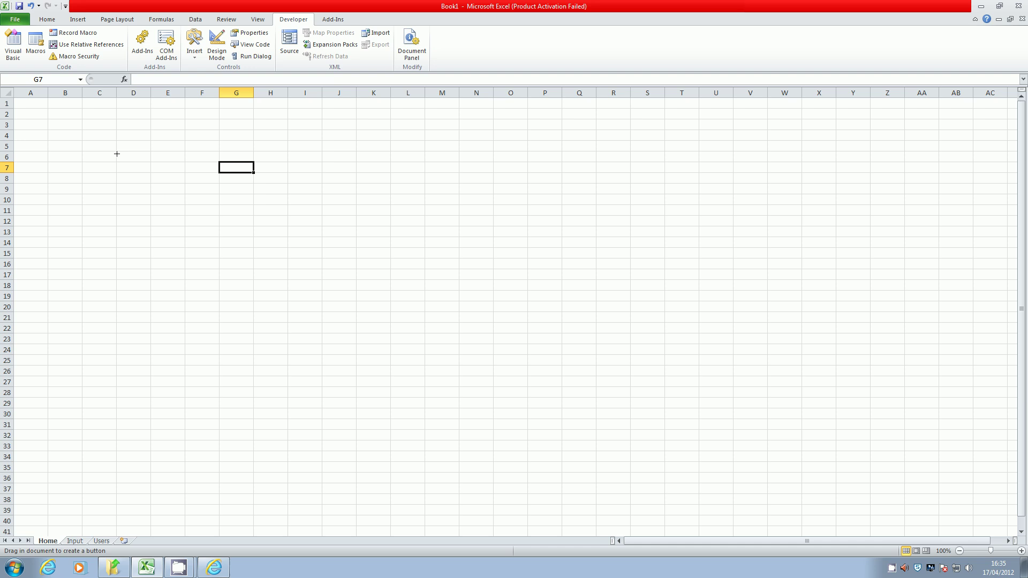
drag(117, 153, 177, 181)
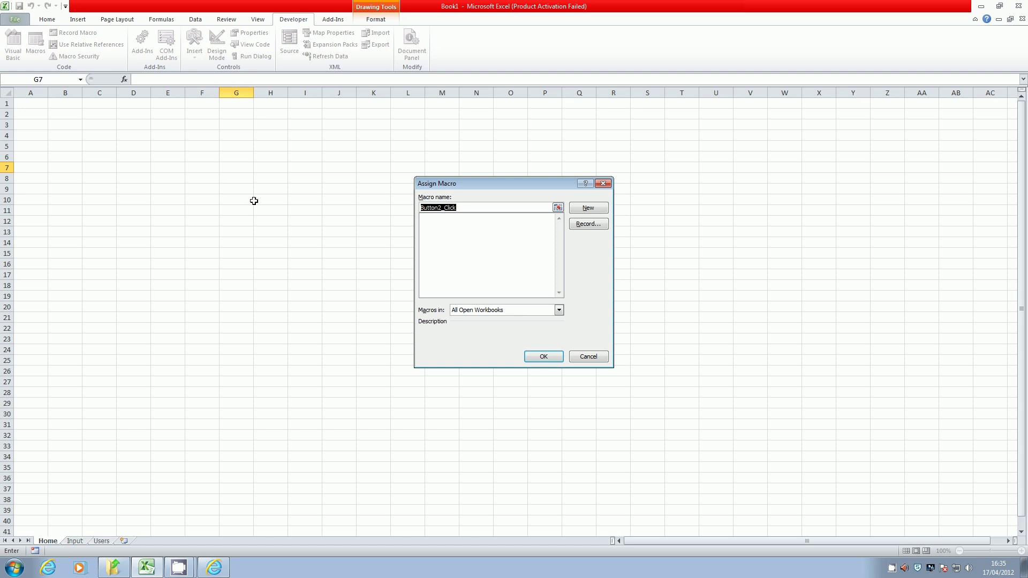
click(589, 356)
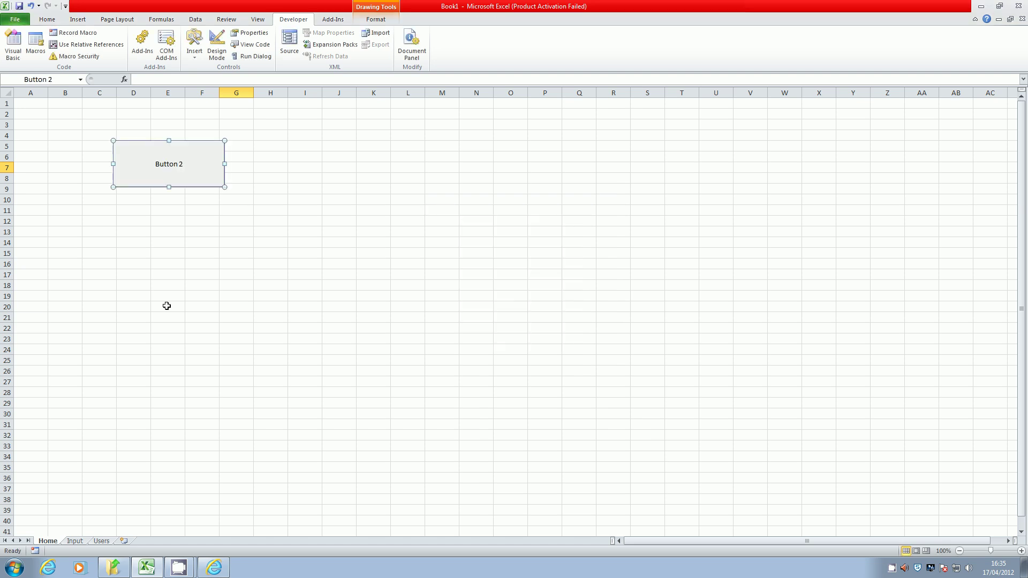
Change the new button's caption to 'LOGIN'
right_click(178, 167)
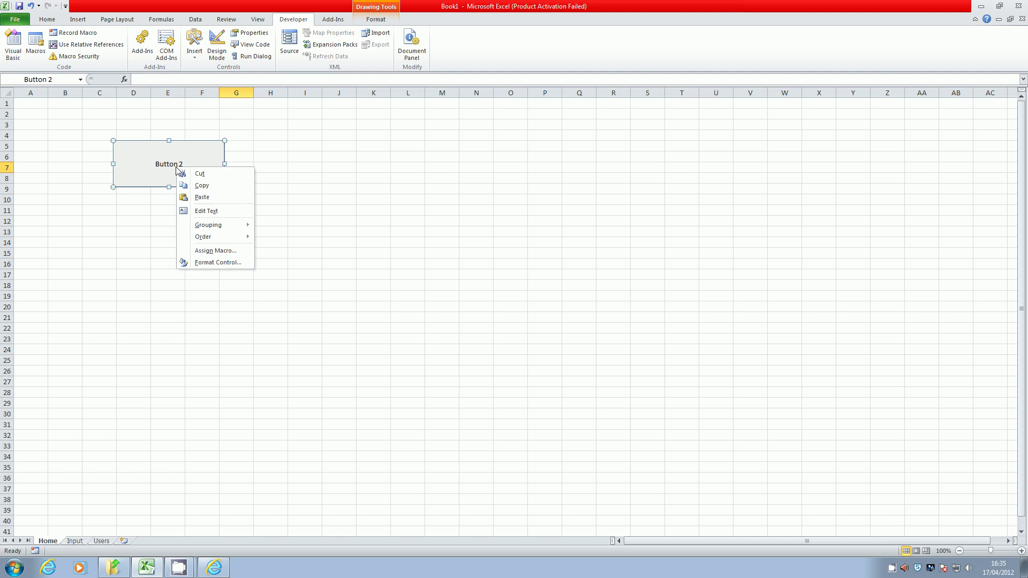
click(203, 211)
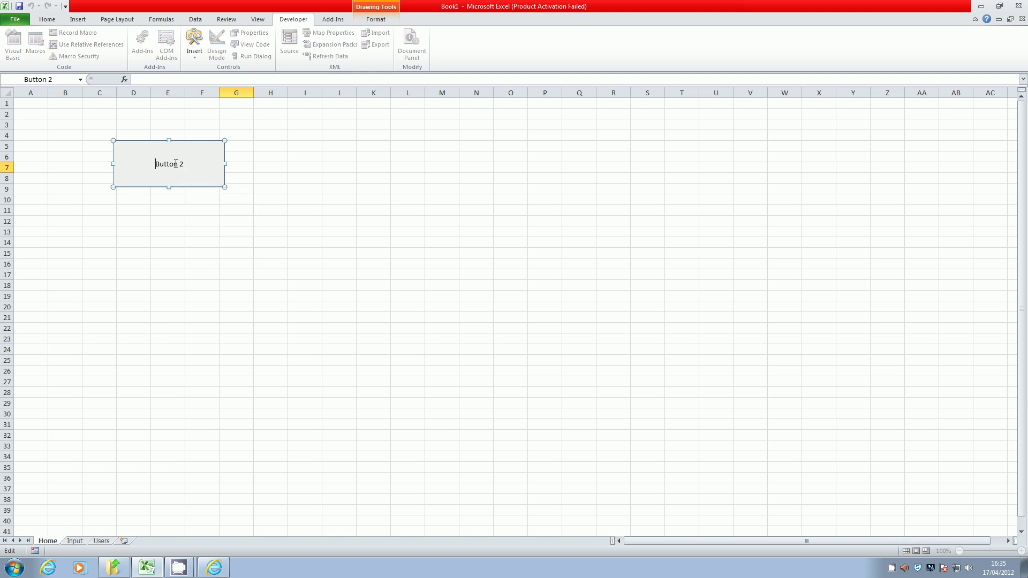
key(ctrl+a)
text(L)
text(OGIN)
click(255, 180)
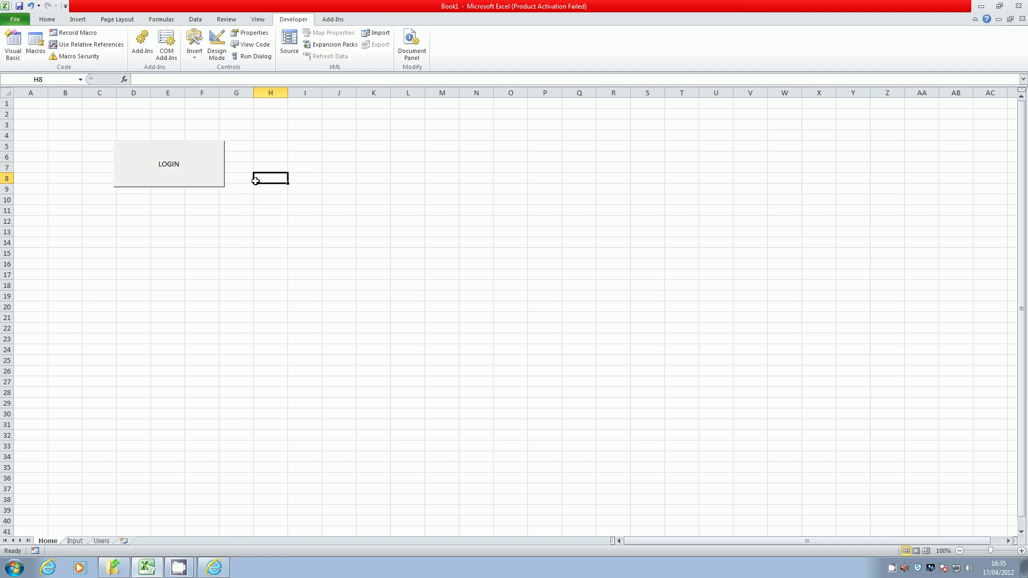
In Sheet1's code module, declare an empty Sub OpenForm() with an indented body line
click(19, 51)
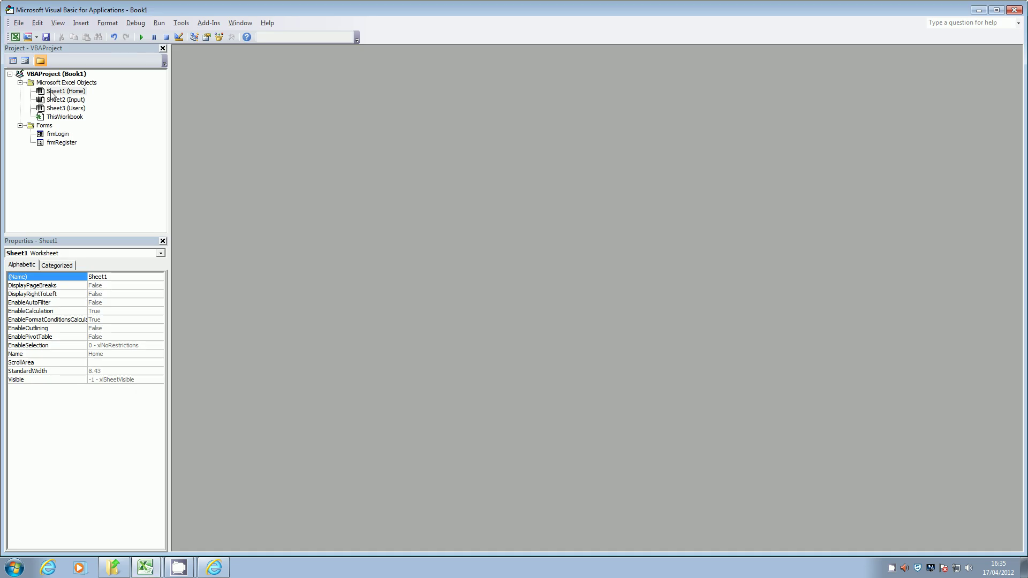
double_click(64, 91)
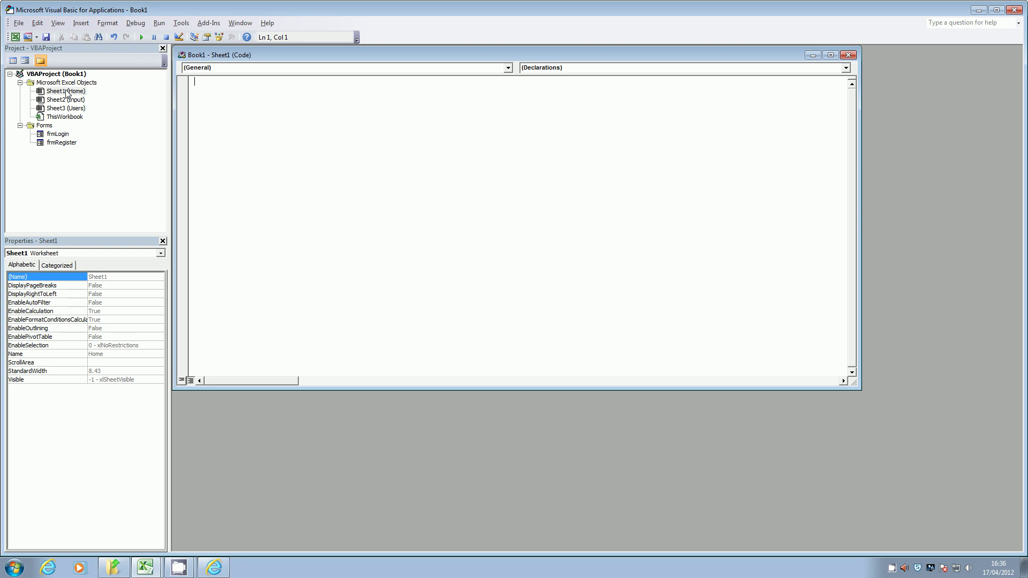
text(Sub )
text(Op)
text(enForm)
text(())
key(Return)
key(Tab)
click(214, 568)
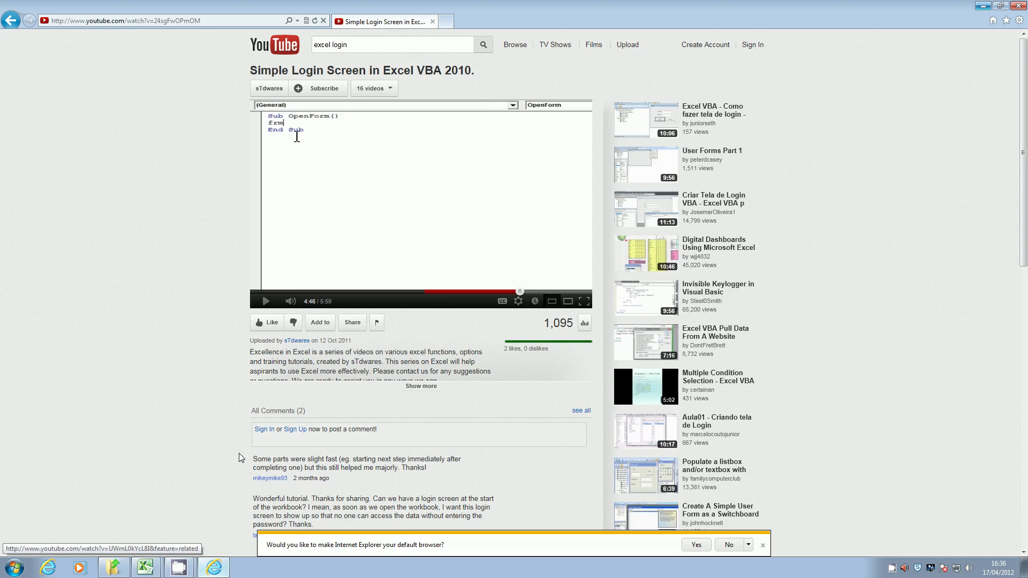
click(529, 292)
click(540, 294)
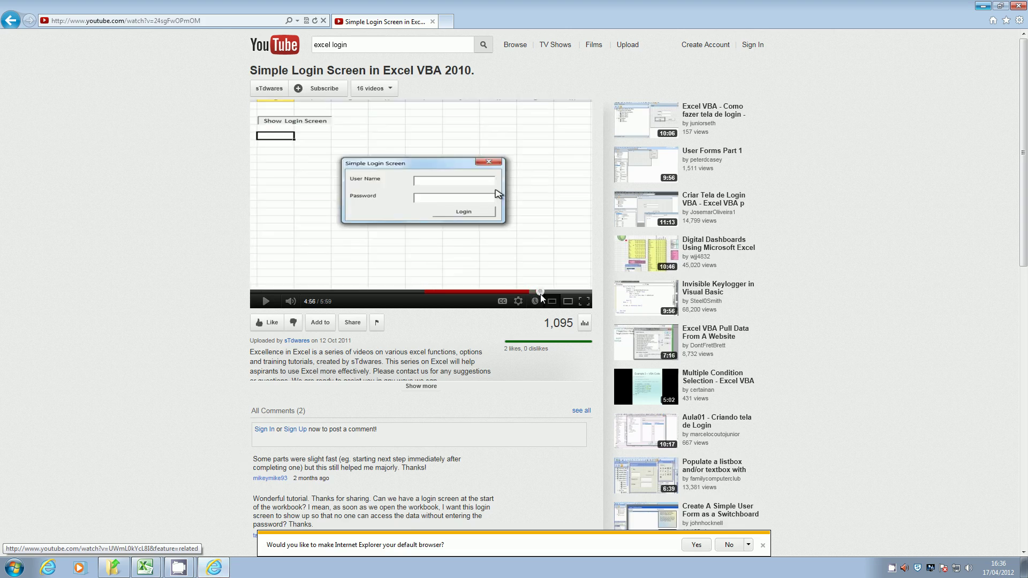
drag(534, 293, 527, 294)
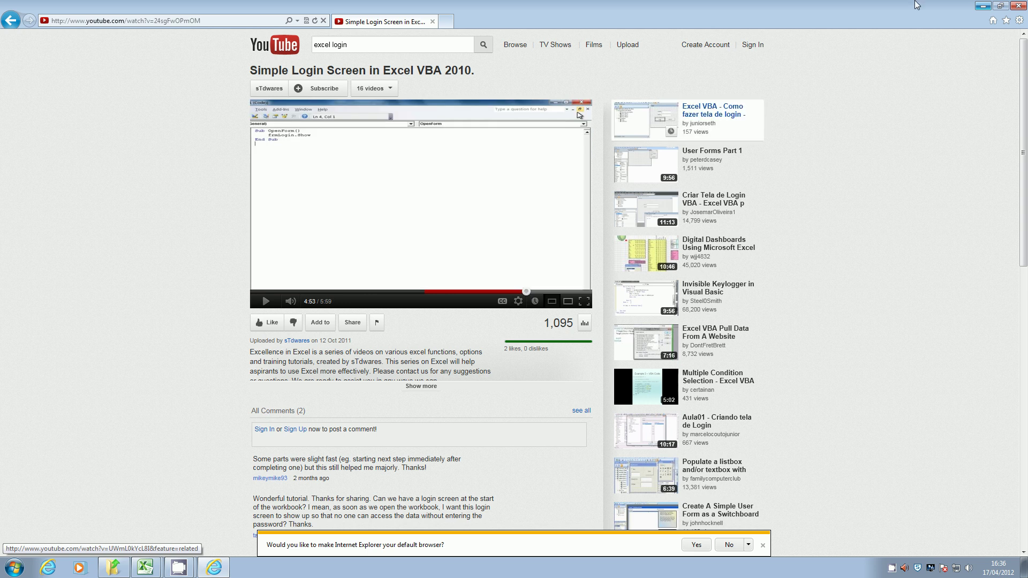
Add frmLogin.Show to OpenForm and close the Home sheet's code window
click(984, 6)
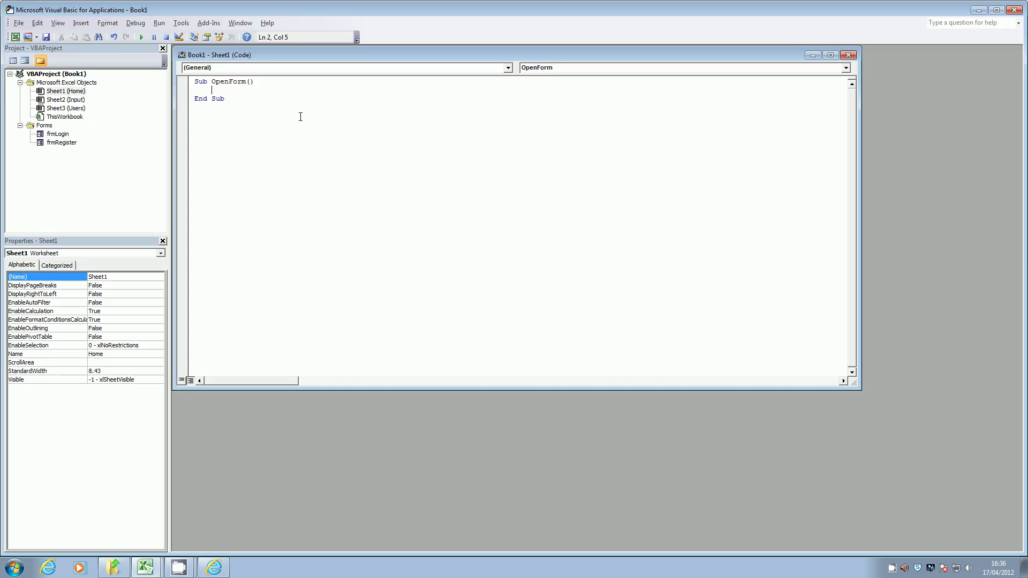
text(frm)
text(Login.)
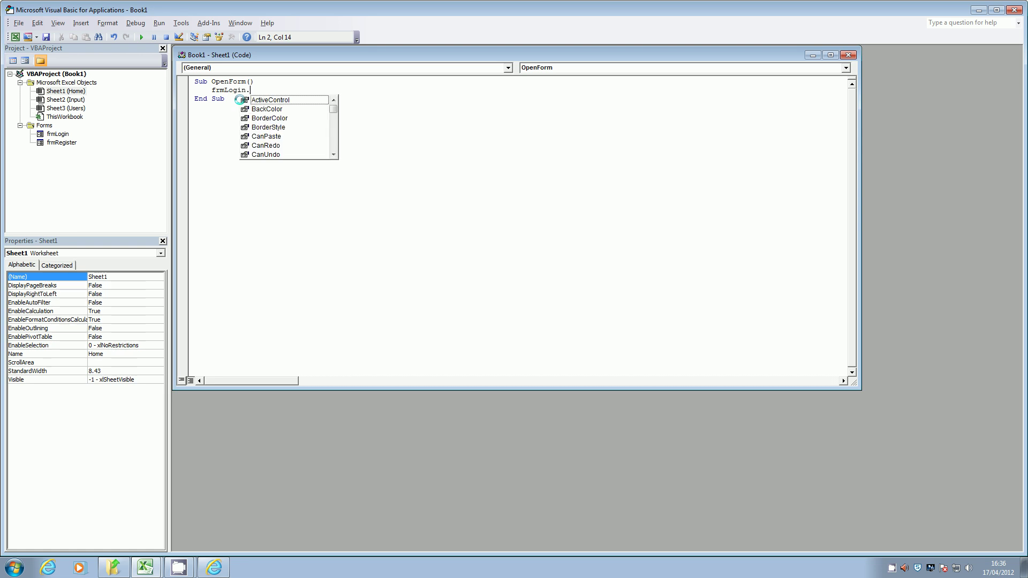
text(Show)
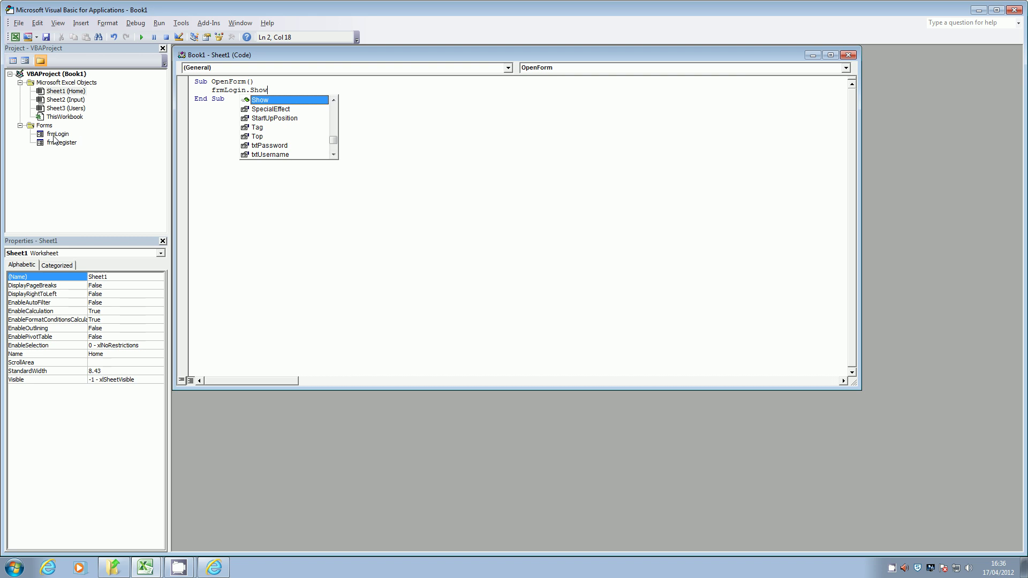
click(851, 55)
Assign the Sheet1.OpenForm macro to the LOGIN button
click(1021, 11)
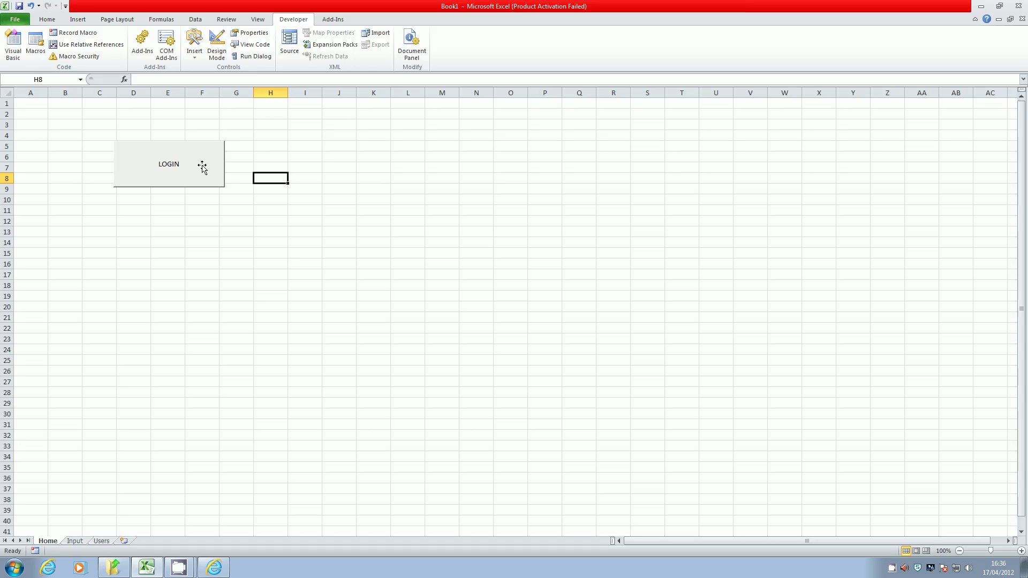
right_click(207, 163)
click(247, 240)
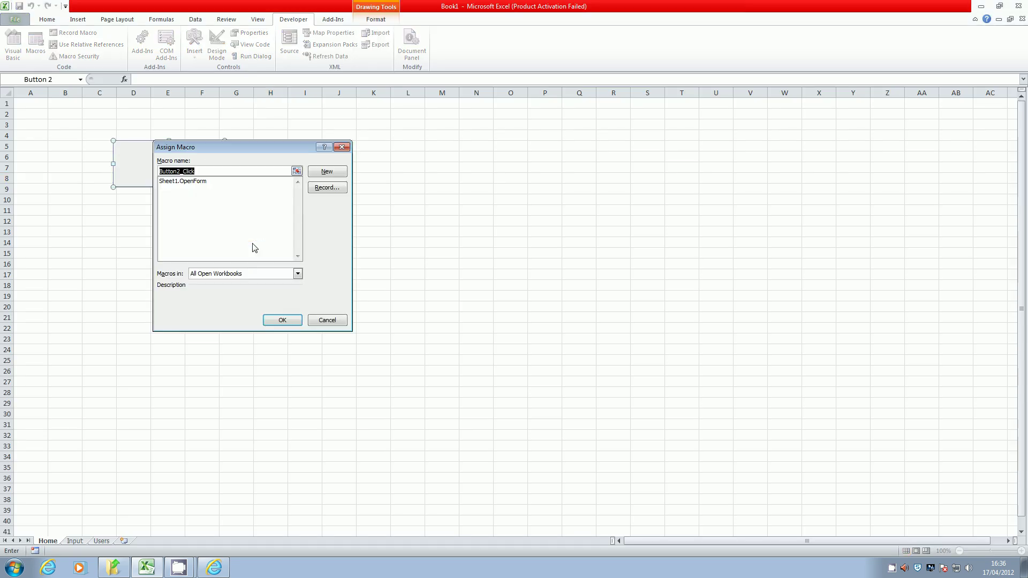
click(185, 183)
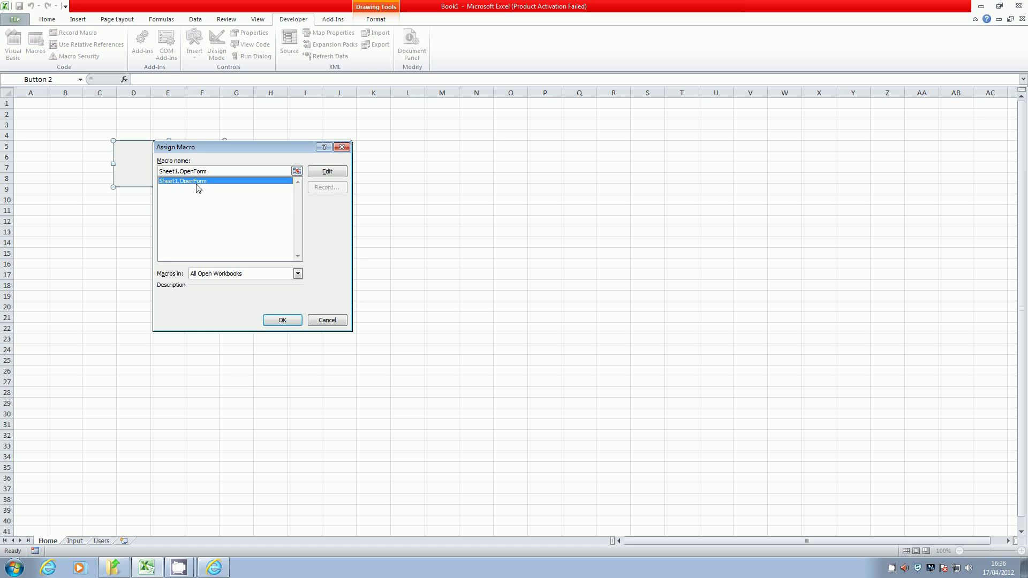
click(279, 320)
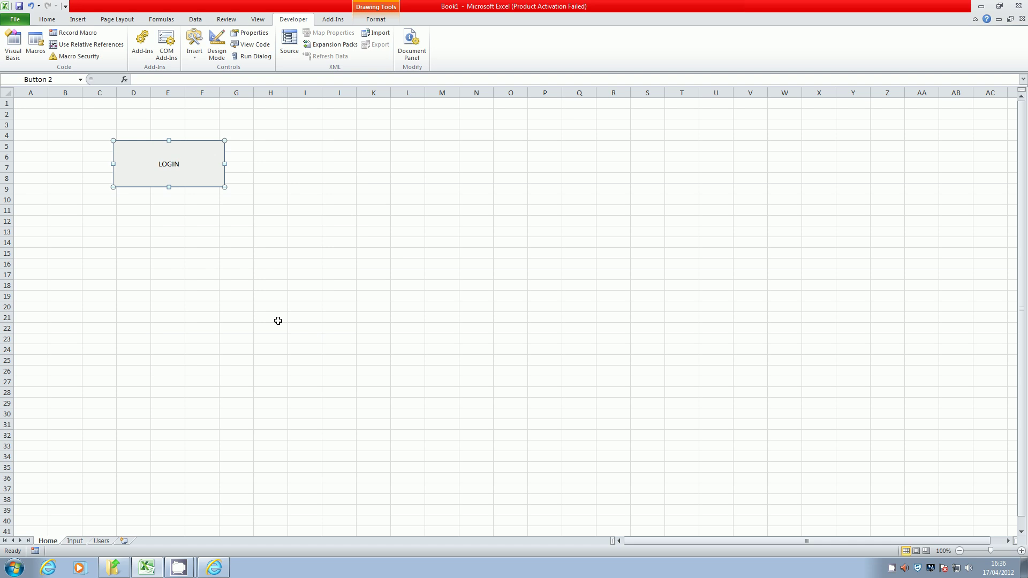
click(283, 219)
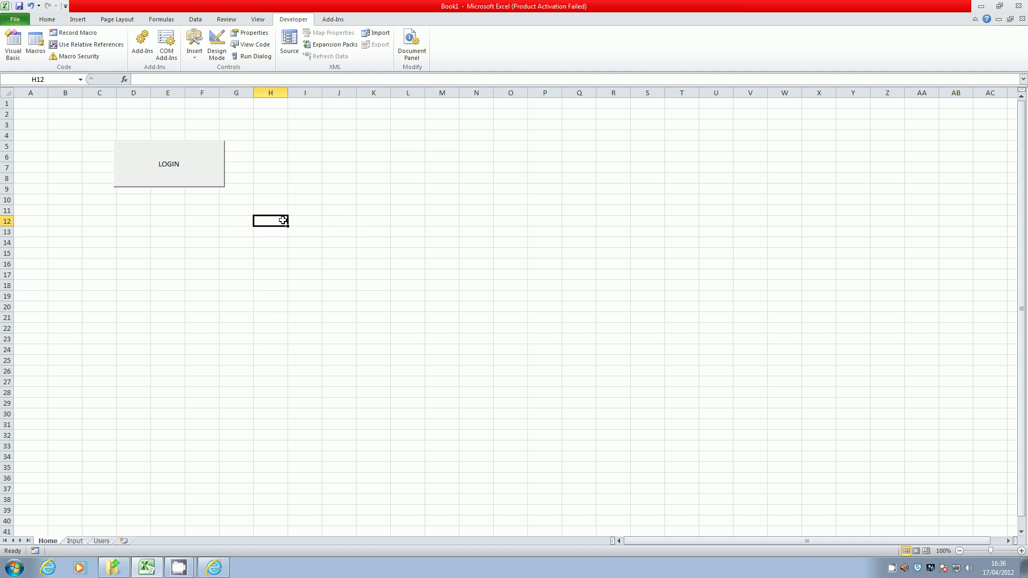
click(187, 173)
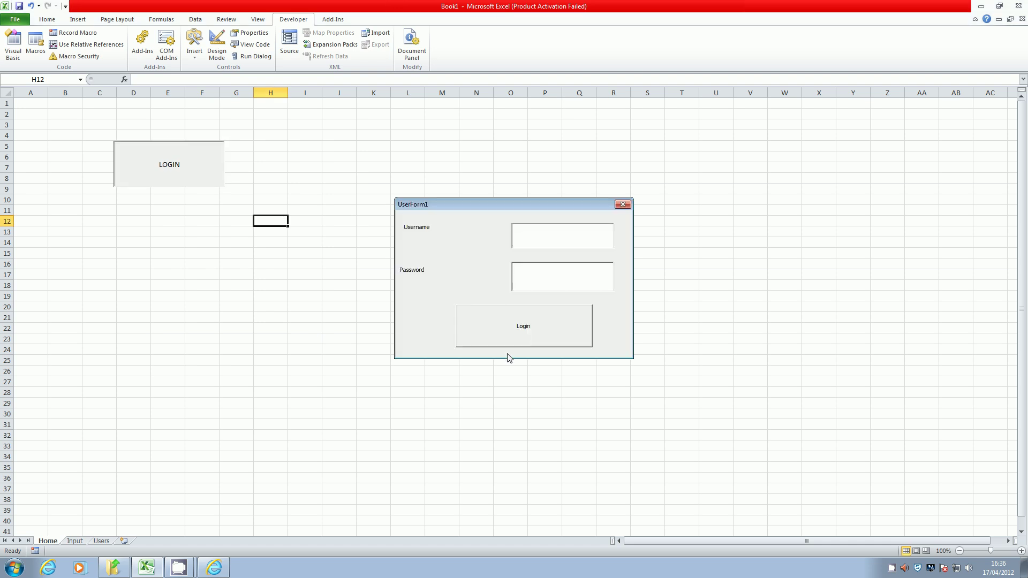
click(532, 327)
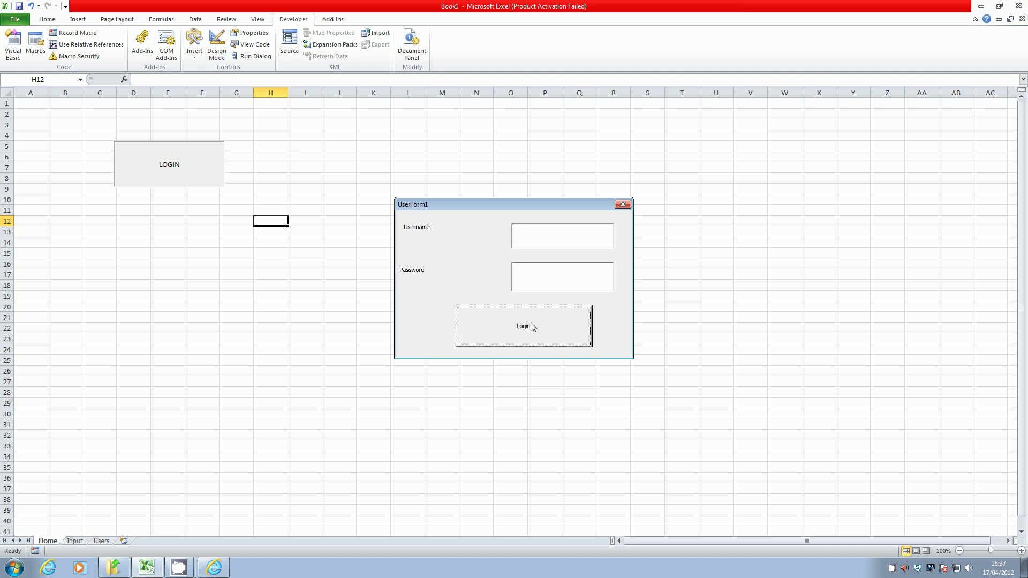
click(622, 204)
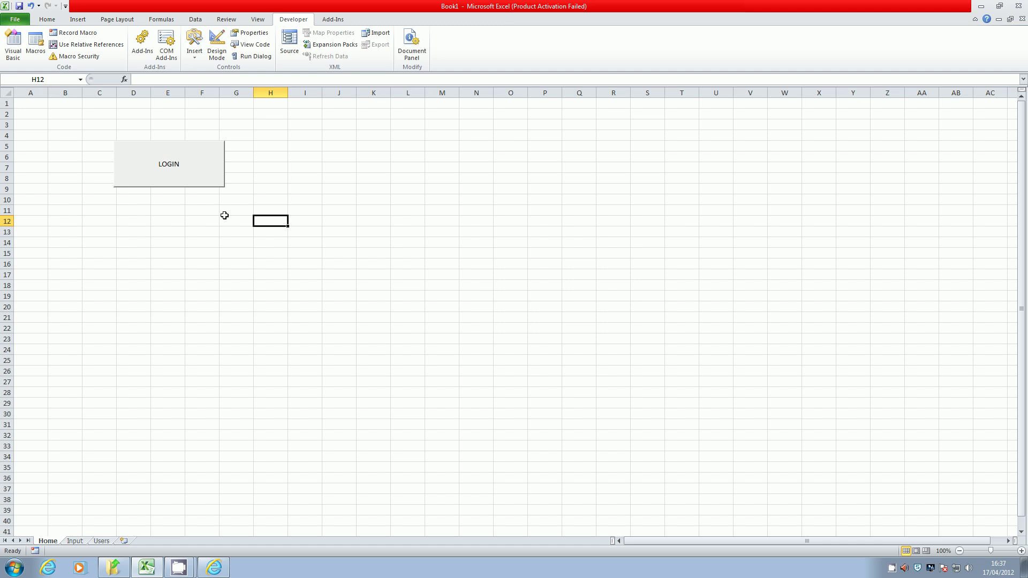
Draw a second form-control button below LOGIN, skipping macro assignment
click(224, 218)
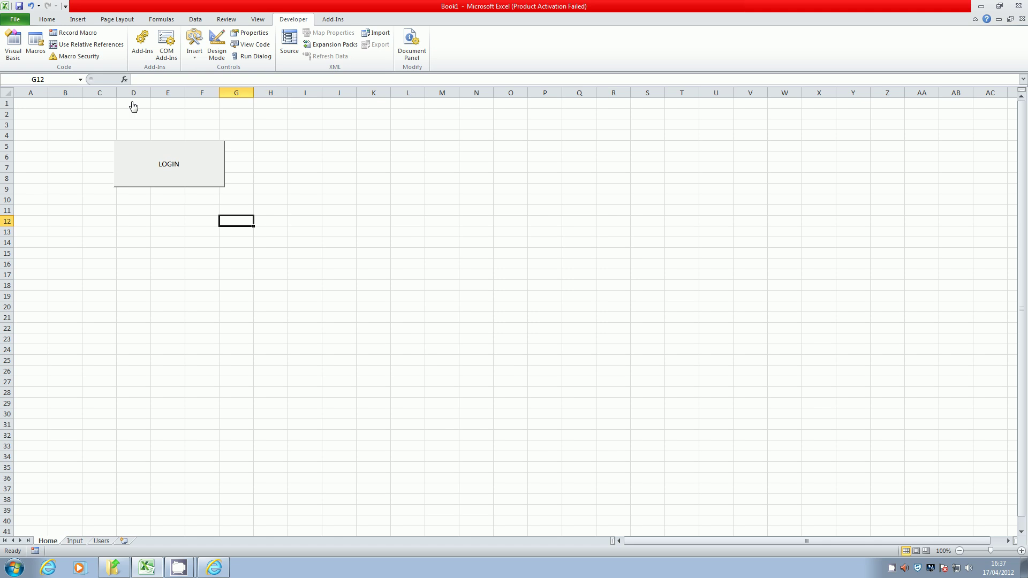
click(196, 60)
click(190, 77)
drag(115, 203, 211, 251)
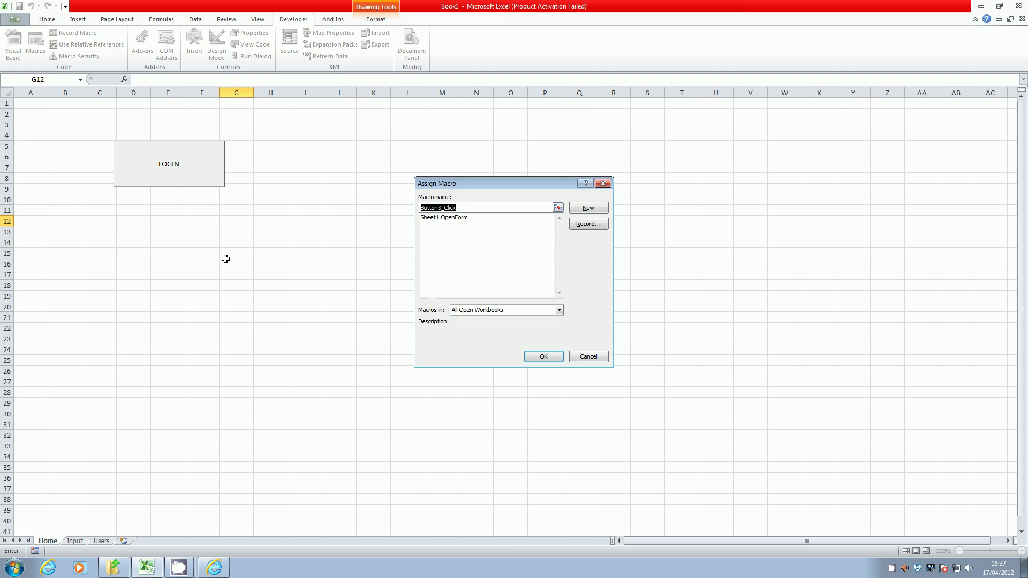
click(586, 358)
Relabel the new button from 'Button 3' to 'REGISTER'
right_click(171, 239)
click(198, 278)
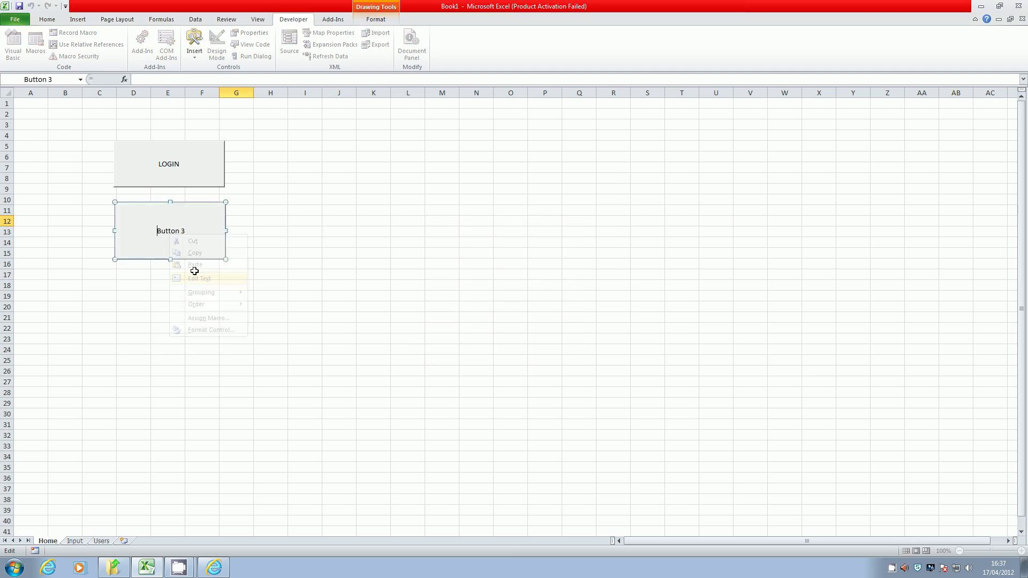
drag(158, 230, 202, 229)
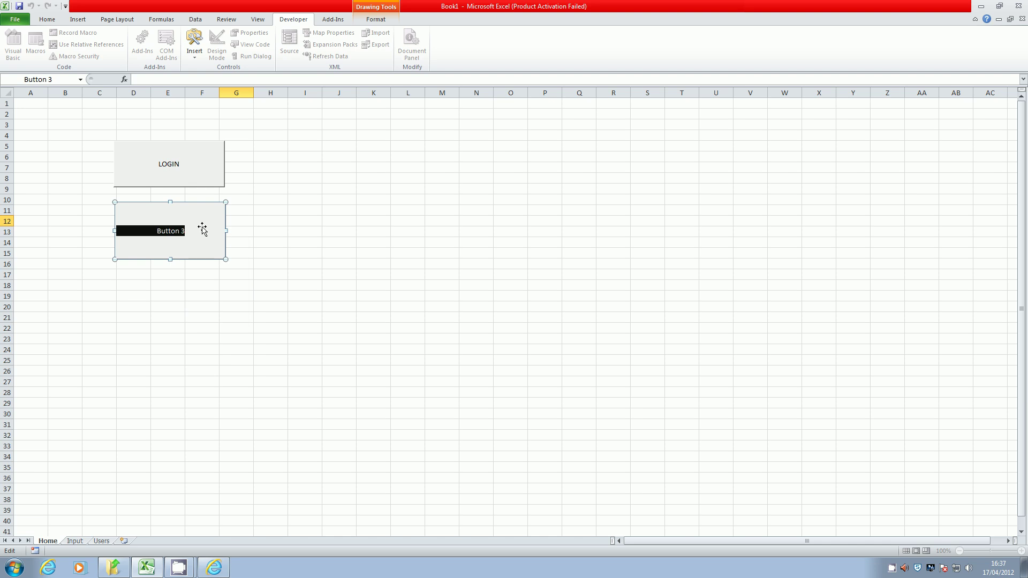
text(REGISTER)
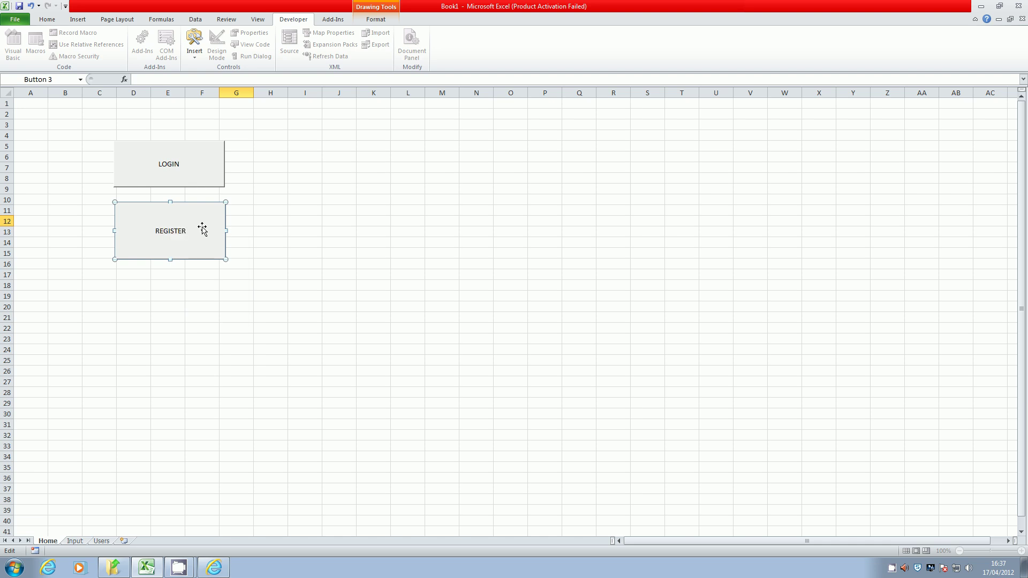
click(304, 232)
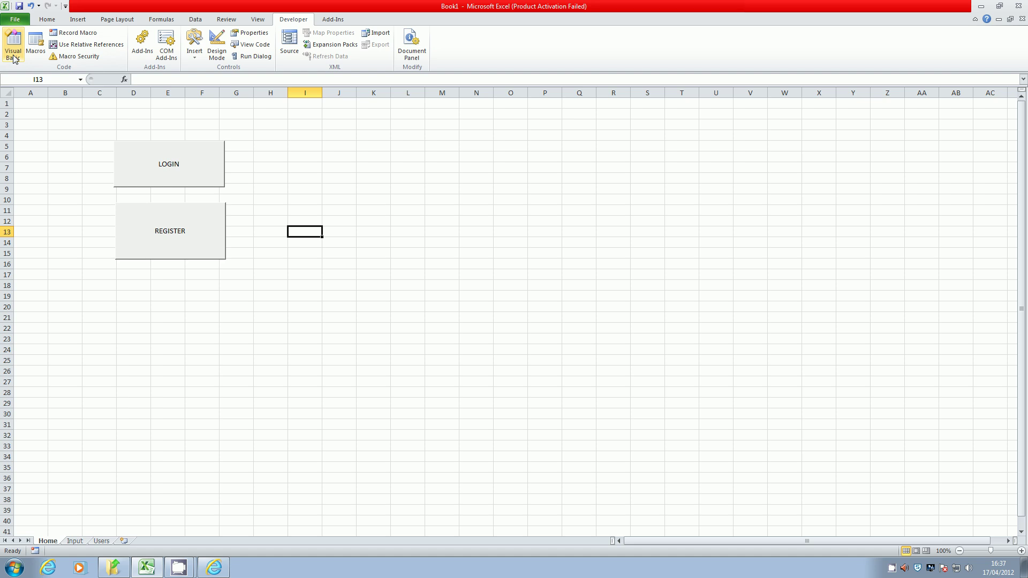
Duplicate the OpenForm sub below itself in Sheet1's code module
click(14, 58)
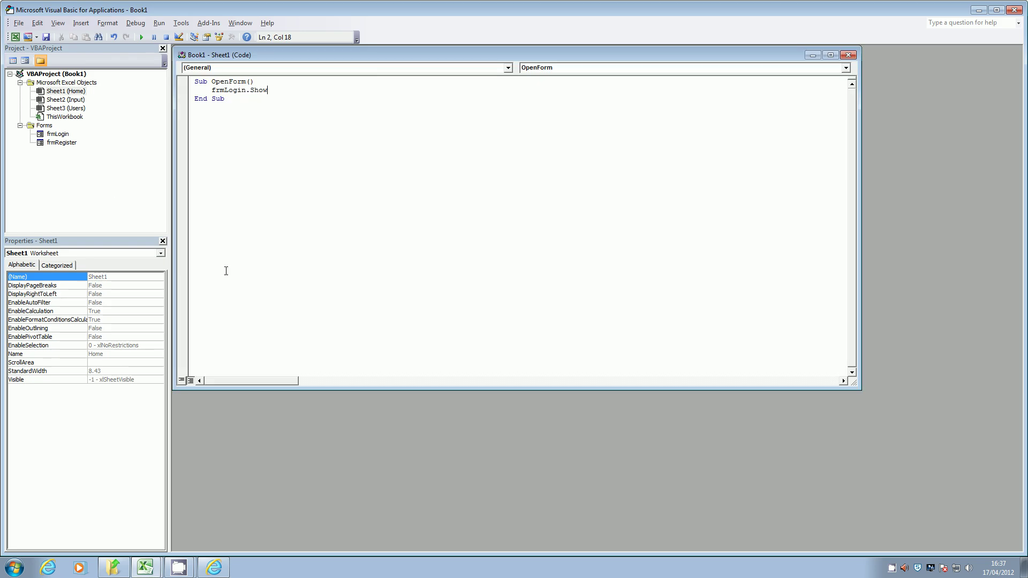
mouse_move(235, 101)
mouse_down()
mouse_move(190, 90)
mouse_move(193, 81)
mouse_up()
key(ctrl+c)
click(235, 104)
key(ctrl+v)
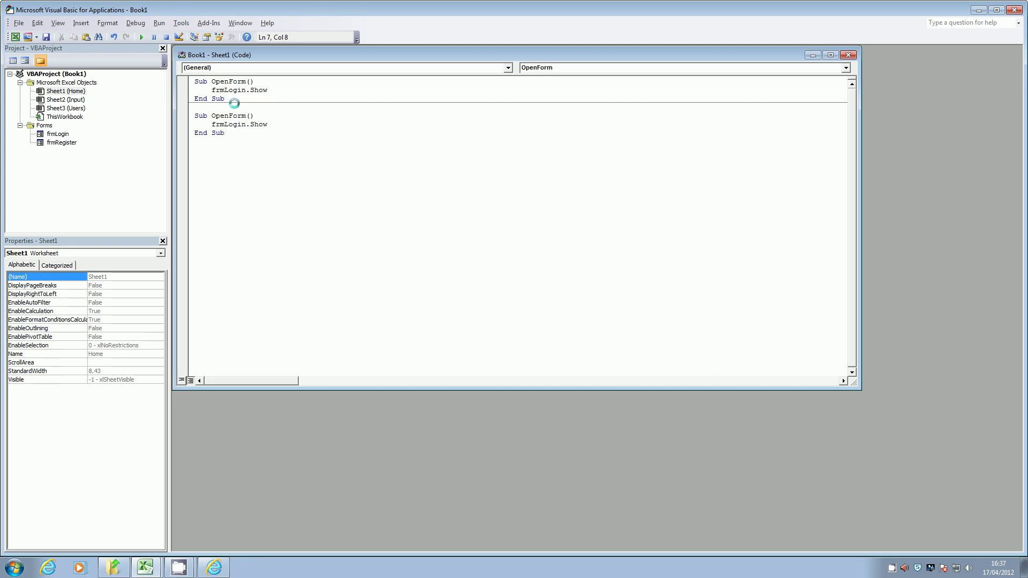
Rename the copy OpenRegister and the original OpenLogin, then close the code window
click(248, 115)
key(BackSpace)
key(BackSpace)
key(BackSpace)
key(BackSpace)
text(Regi)
text(ster)
click(247, 81)
key(BackSpace)
key(BackSpace)
key(BackSpace)
key(BackSpace)
text(Lo)
text(gin)
click(847, 54)
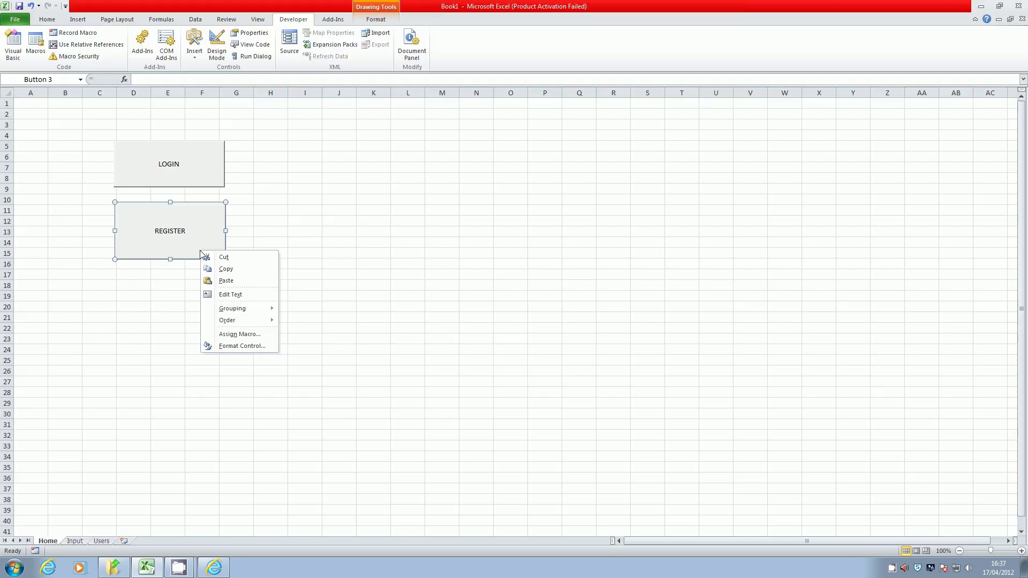
Assign Sheet1.OpenRegister to the REGISTER button
click(230, 334)
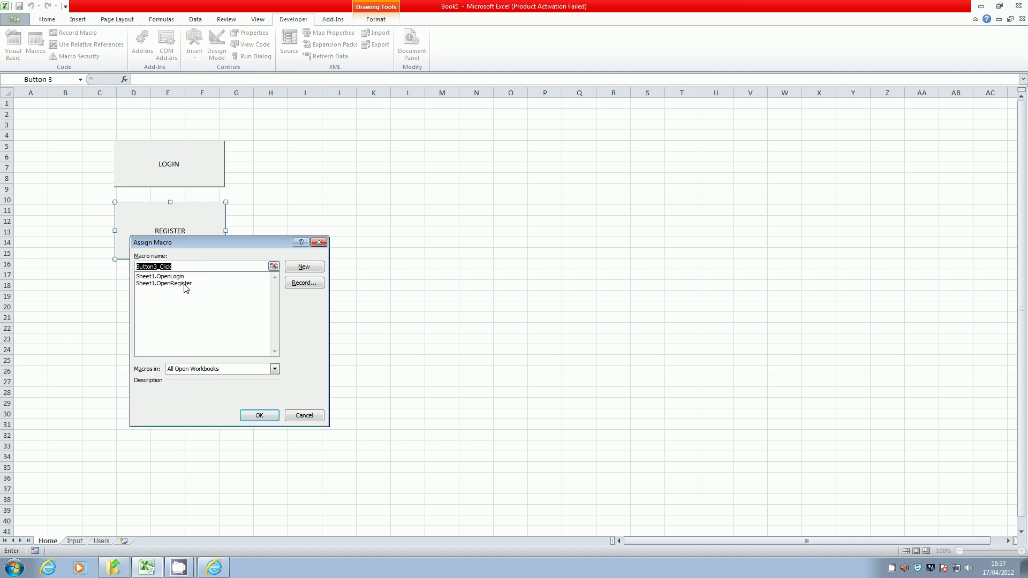
click(184, 284)
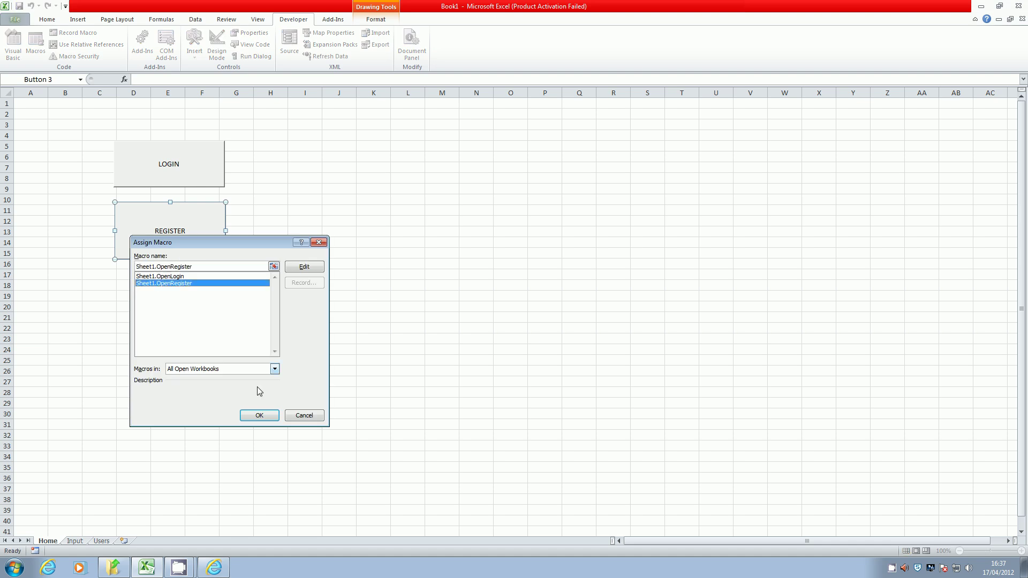
click(272, 421)
Assign Sheet1.OpenLogin to the LOGIN button
right_click(202, 176)
click(241, 259)
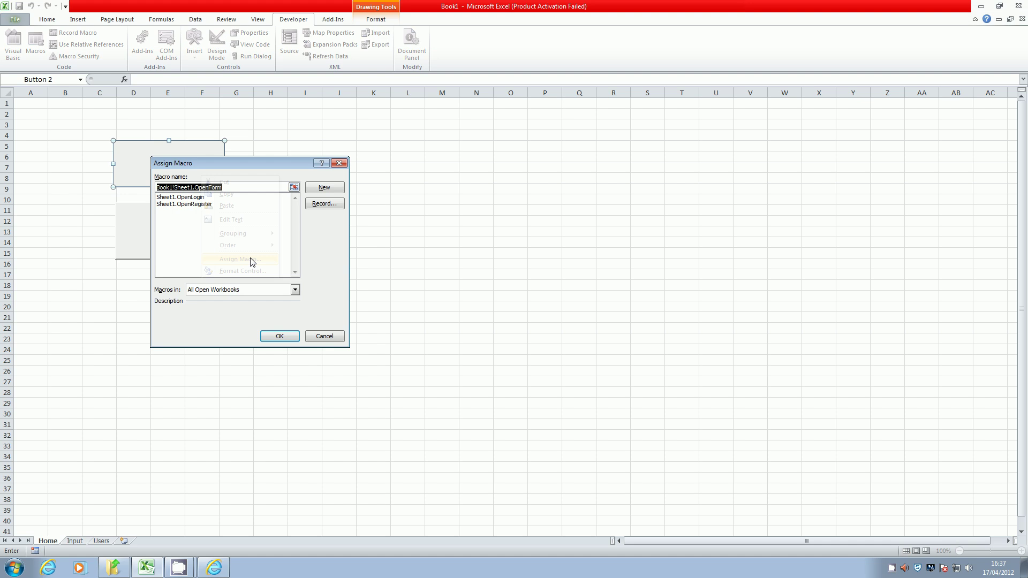
click(201, 196)
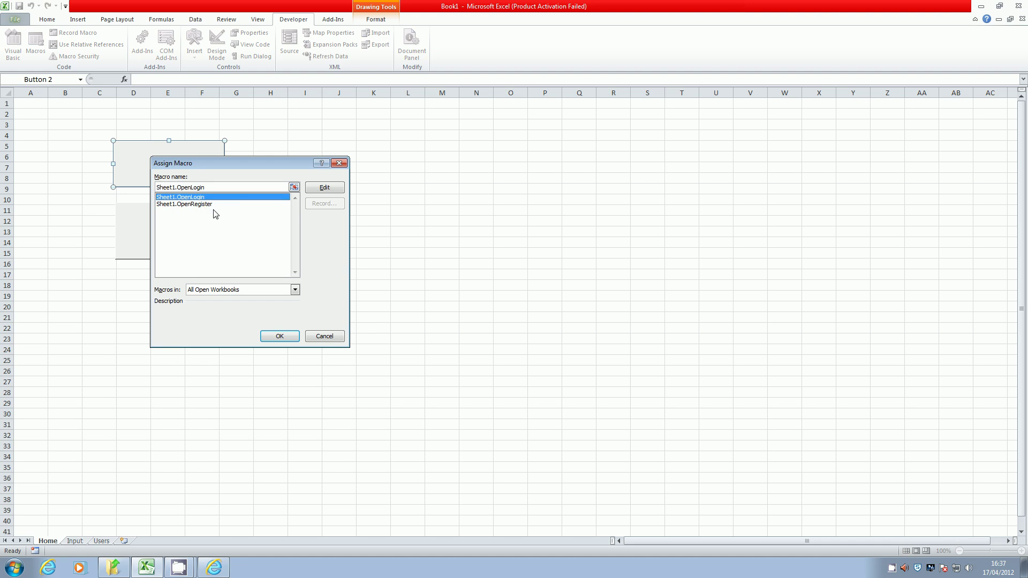
key(Return)
click(271, 232)
click(196, 182)
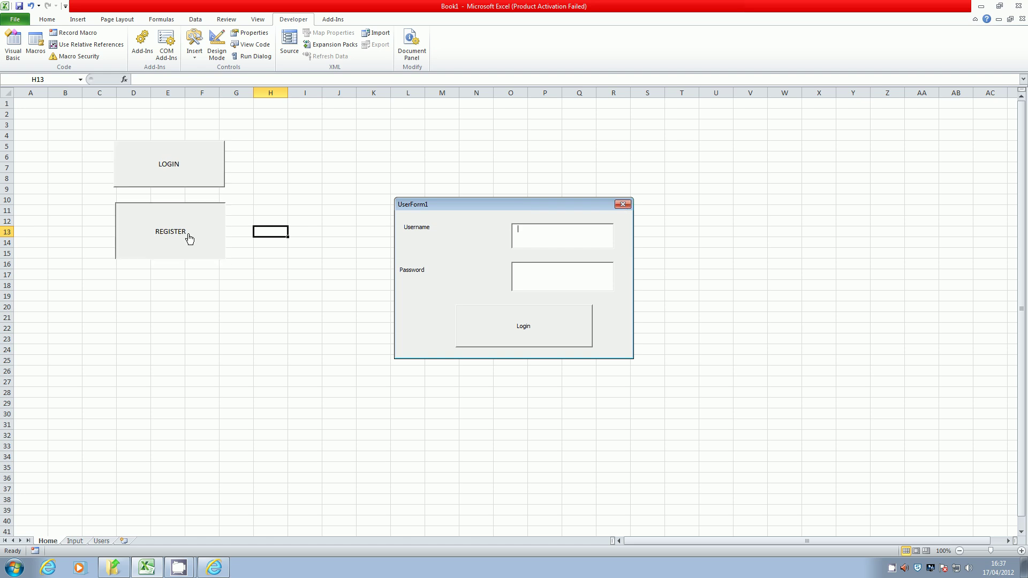
click(625, 207)
mouse_move(179, 568)
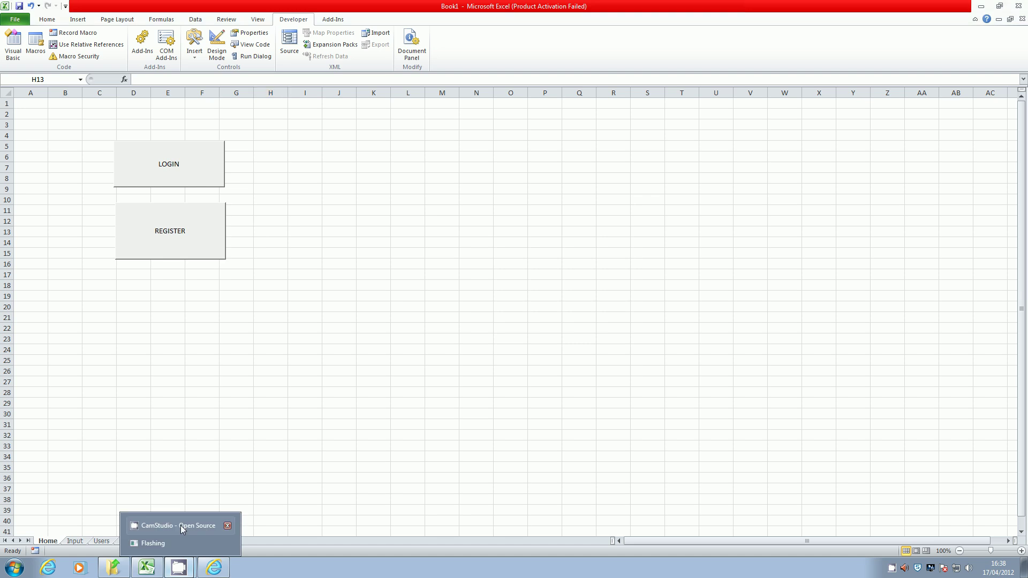